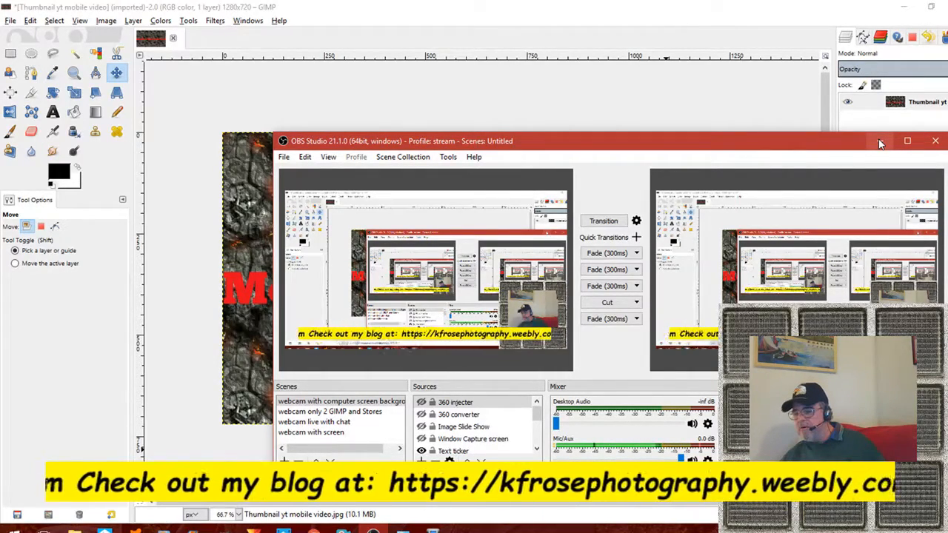
Minimize the recording window and open a second copy of "Thumbnail yt mobile video.jpg" from the Pictures folder.
{"action": "left_click", "coordinate": [880, 142]}
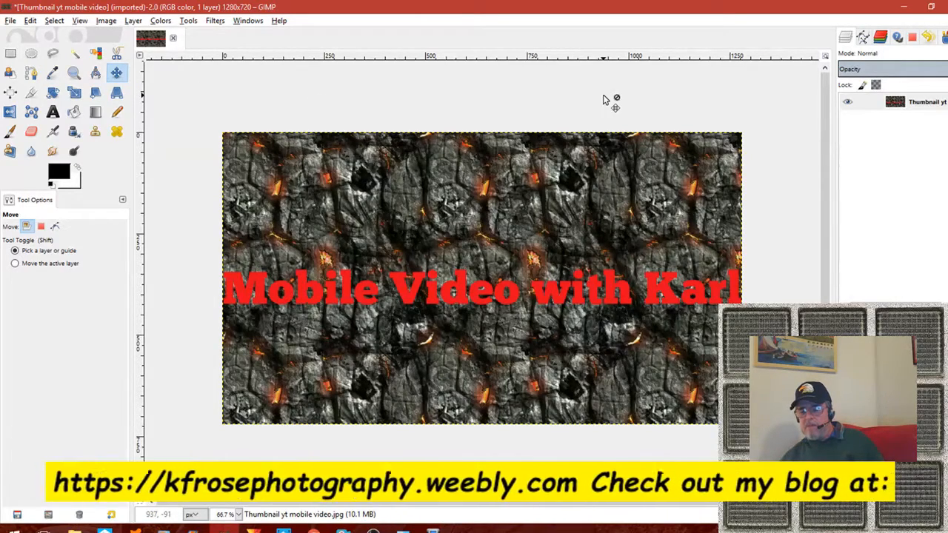
{"action": "left_click", "coordinate": [11, 21]}
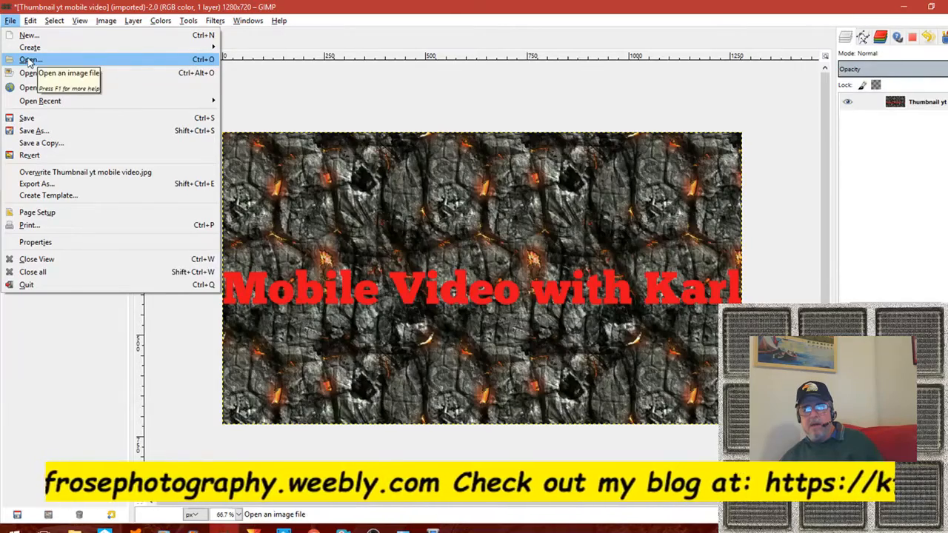
{"action": "left_click", "coordinate": [29, 62]}
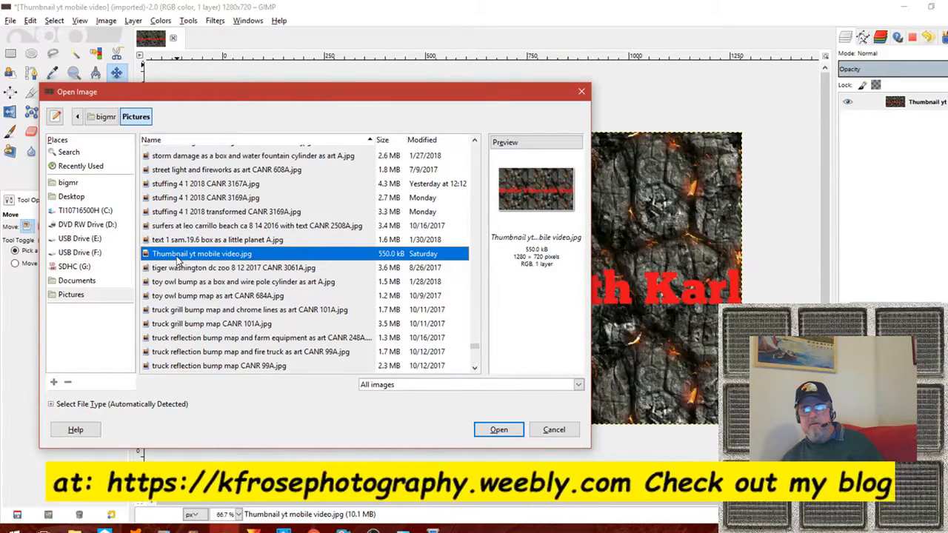
{"action": "left_click", "coordinate": [493, 430]}
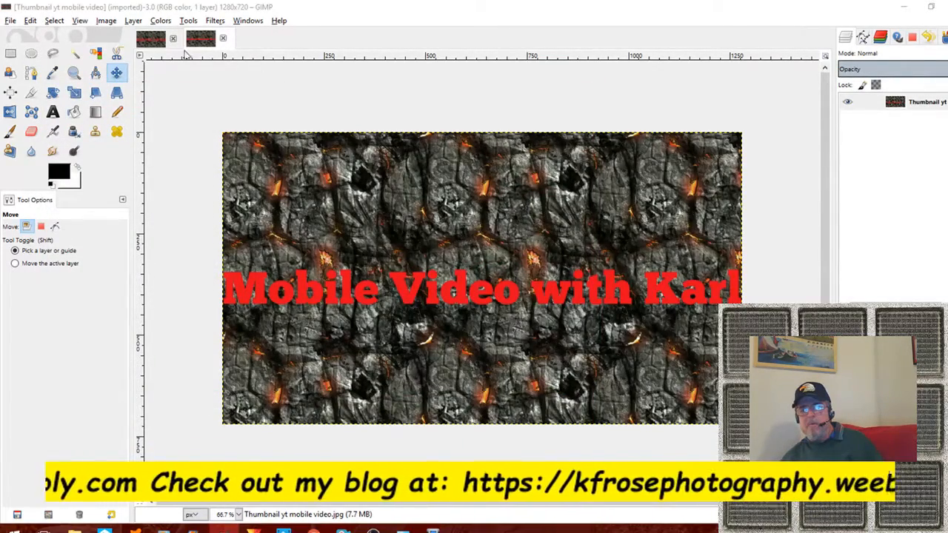
In the first image copy, select a rectangle of about 743 × 142 px around the words "Mobile Video" and cut it out.
{"action": "left_click", "coordinate": [160, 40]}
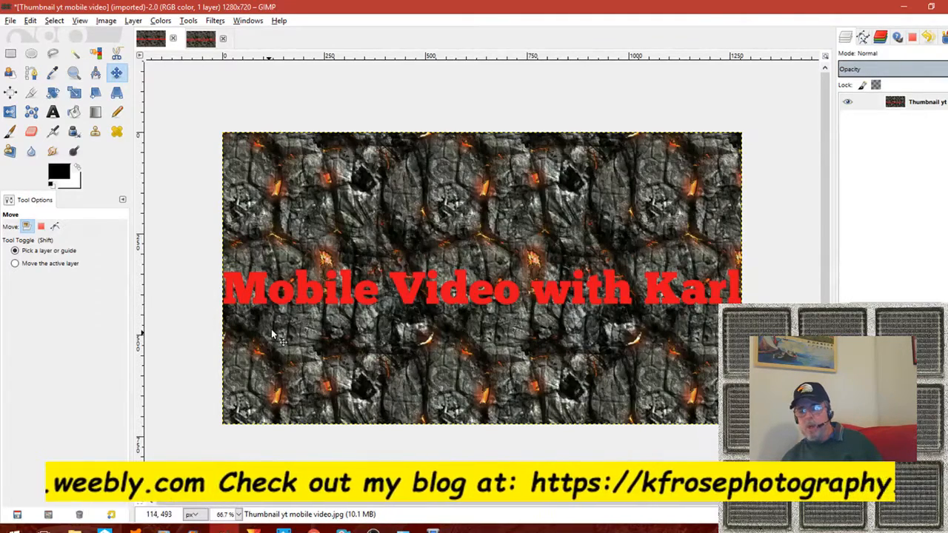
{"action": "left_click", "coordinate": [200, 40]}
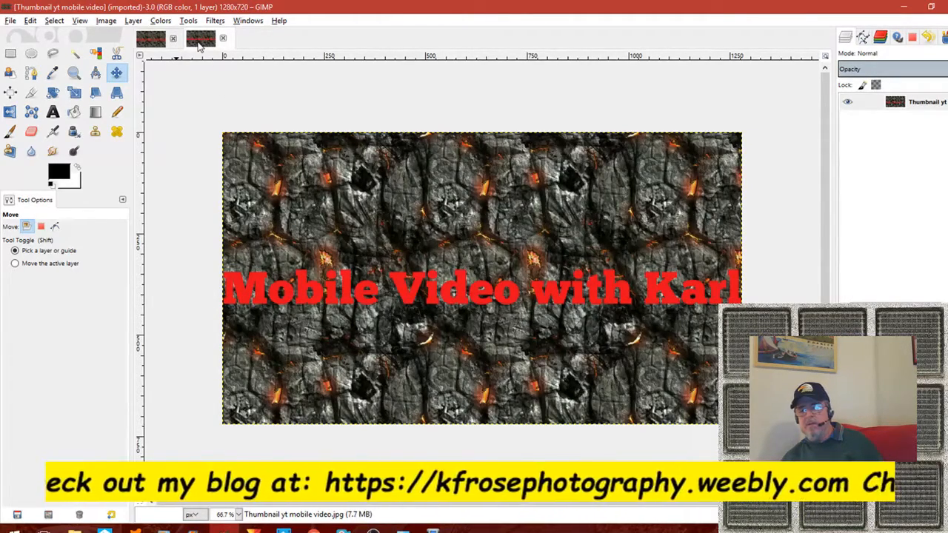
{"action": "left_click", "coordinate": [150, 39]}
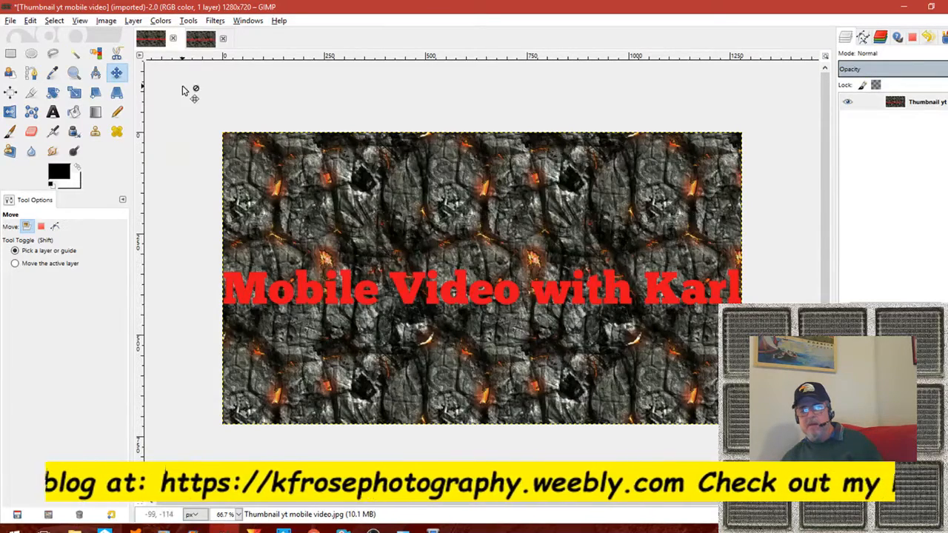
{"action": "left_click", "coordinate": [11, 53]}
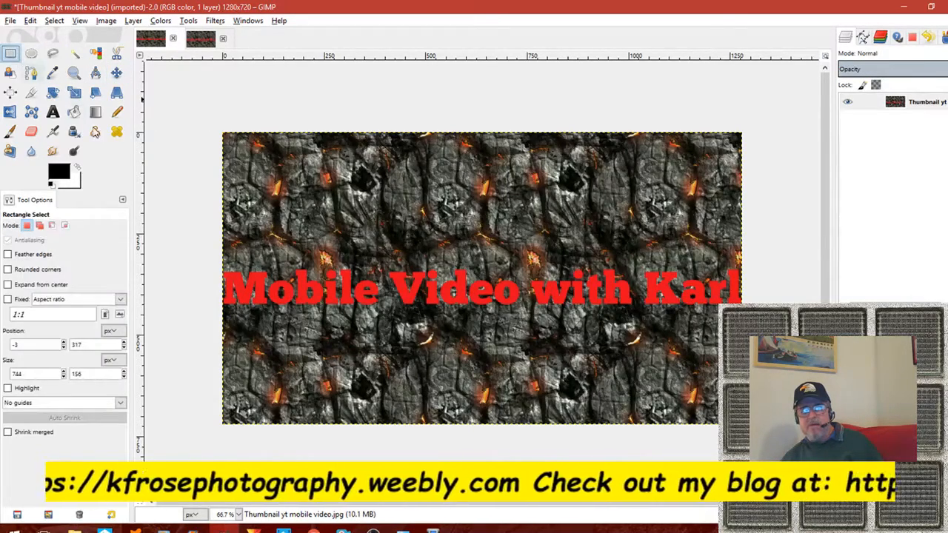
{"action": "left_click_drag", "start_coordinate": [230, 265], "coordinate": [528, 323]}
{"action": "left_click_drag", "start_coordinate": [242, 274], "coordinate": [232, 271]}
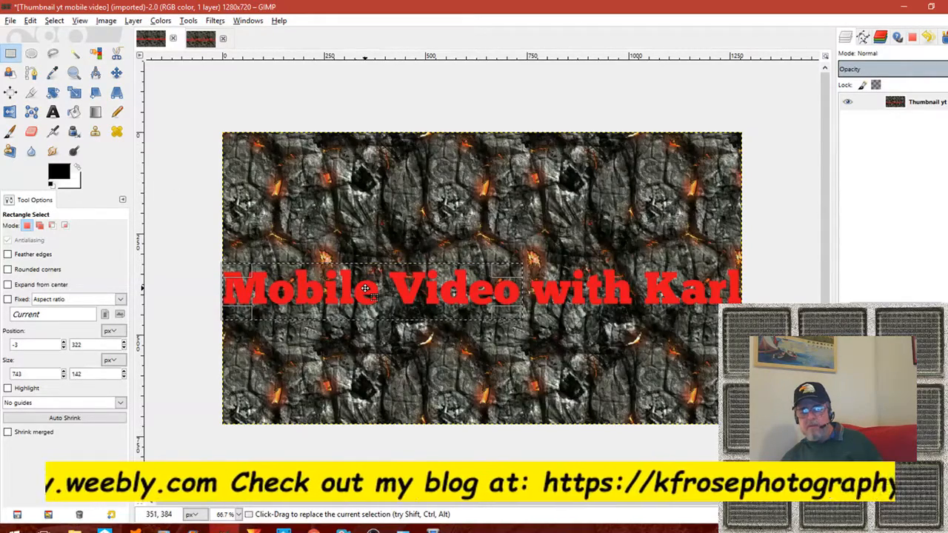
{"action": "left_click", "coordinate": [55, 20]}
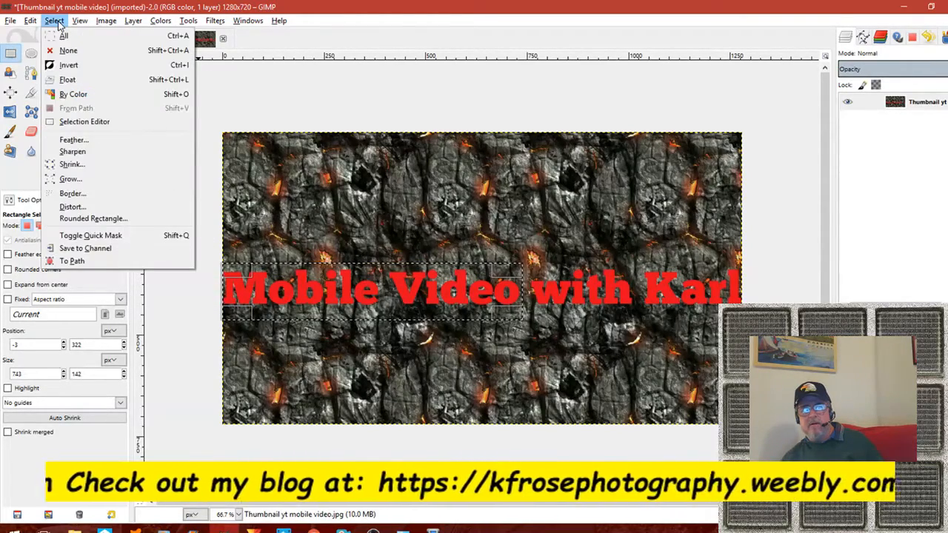
{"action": "left_click", "coordinate": [56, 21]}
{"action": "left_click", "coordinate": [30, 22]}
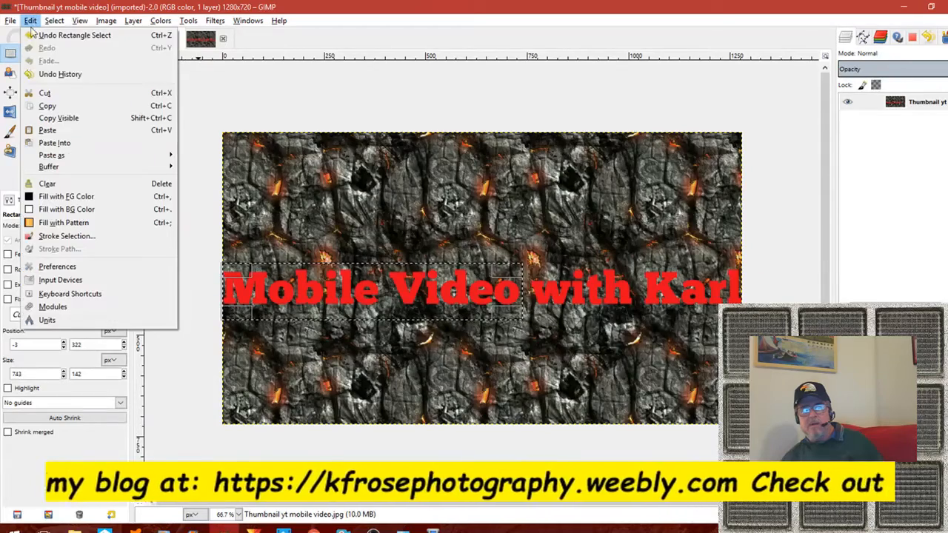
{"action": "left_click", "coordinate": [46, 95]}
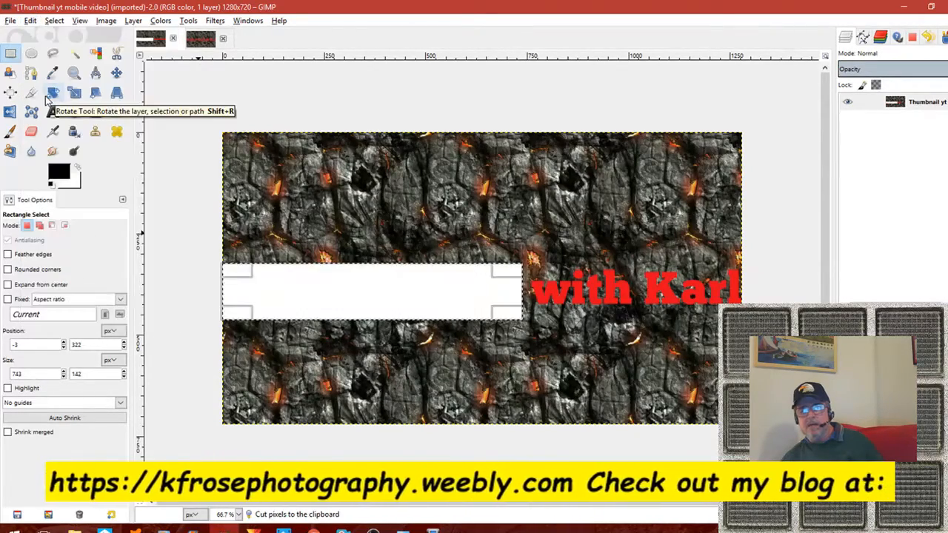
Paste the cut "Mobile Video" piece into the second image copy and move it up near the image's upper edge, centred horizontally.
{"action": "left_click", "coordinate": [208, 41]}
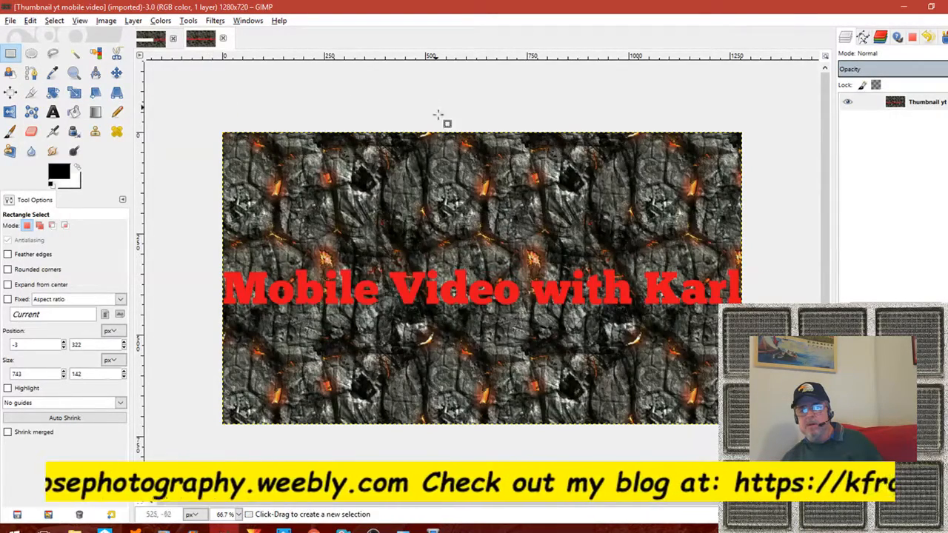
{"action": "right_click", "coordinate": [444, 157]}
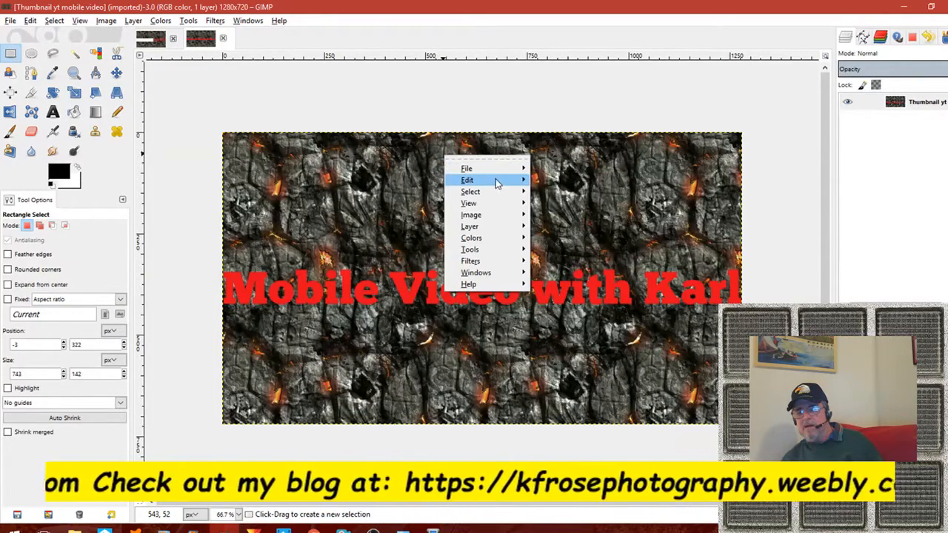
{"action": "mouse_move", "coordinate": [498, 183]}
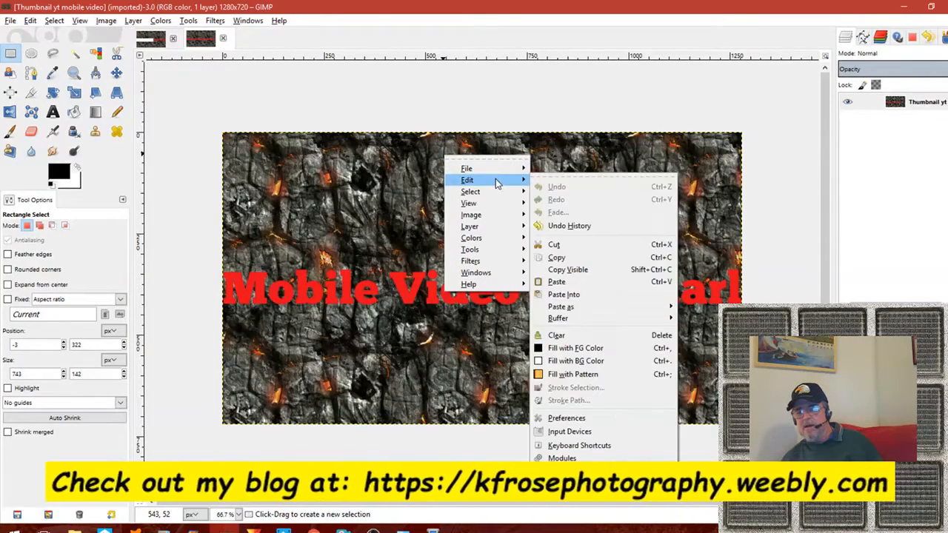
{"action": "left_click", "coordinate": [556, 281]}
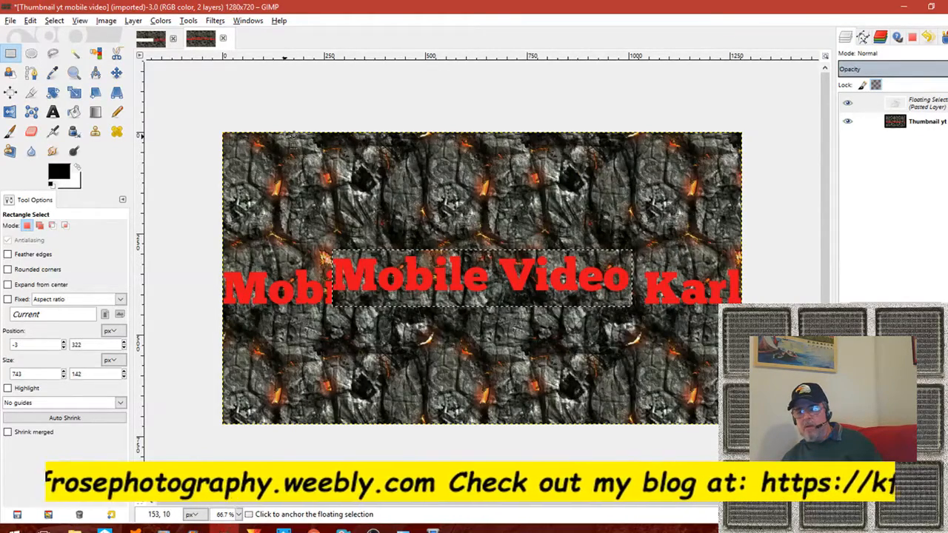
{"action": "left_click", "coordinate": [116, 73]}
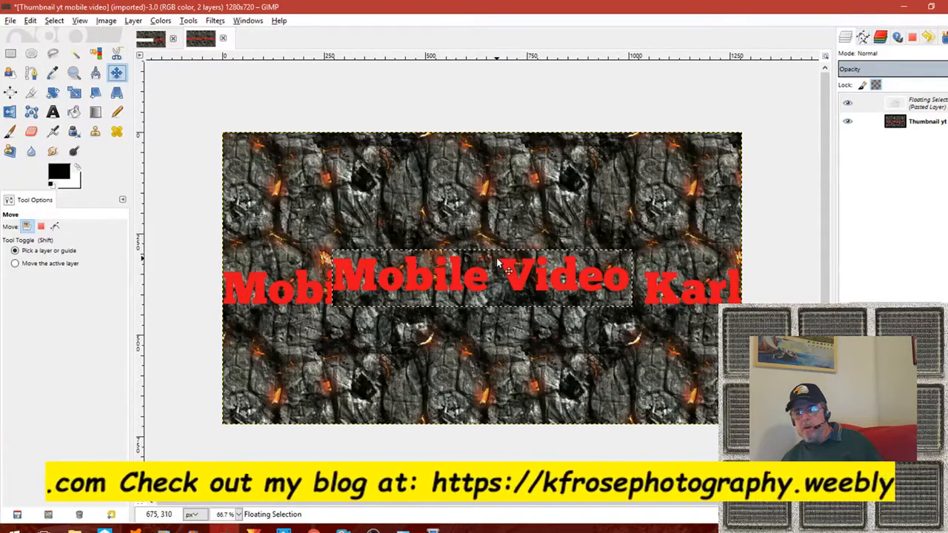
{"action": "left_click_drag", "start_coordinate": [498, 260], "coordinate": [499, 158]}
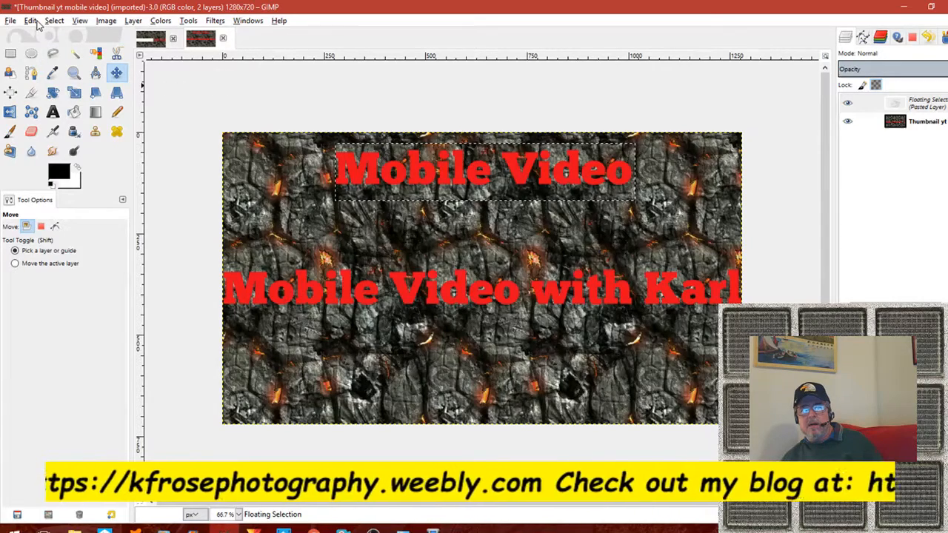
Merge the visible layers of the second image with the Expanded as necessary option and flatten the image.
{"action": "left_click", "coordinate": [106, 21]}
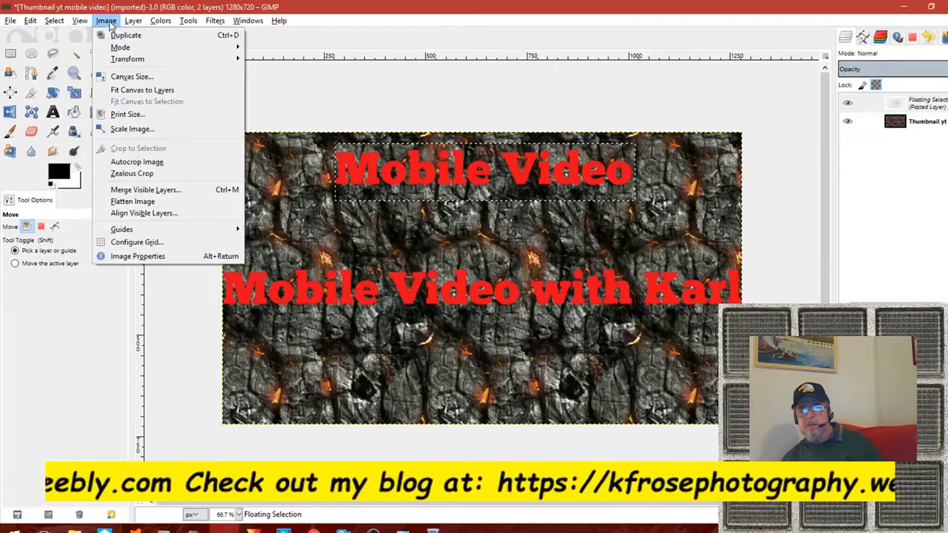
{"action": "left_click", "coordinate": [154, 190]}
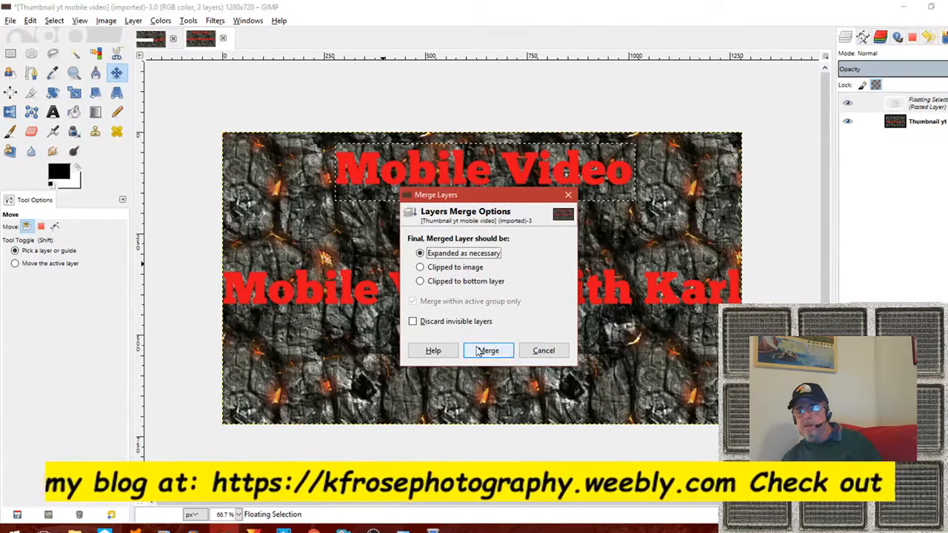
{"action": "left_click", "coordinate": [479, 350]}
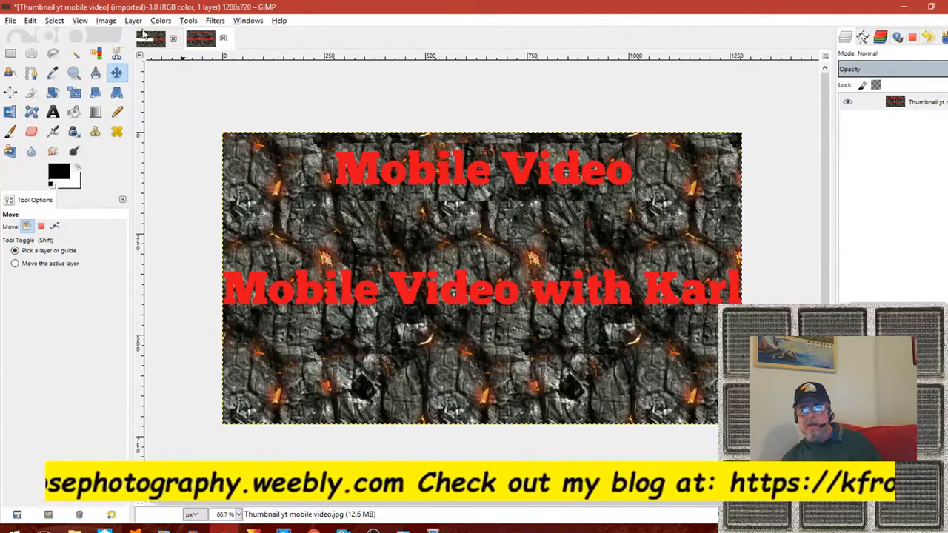
{"action": "left_click", "coordinate": [106, 22]}
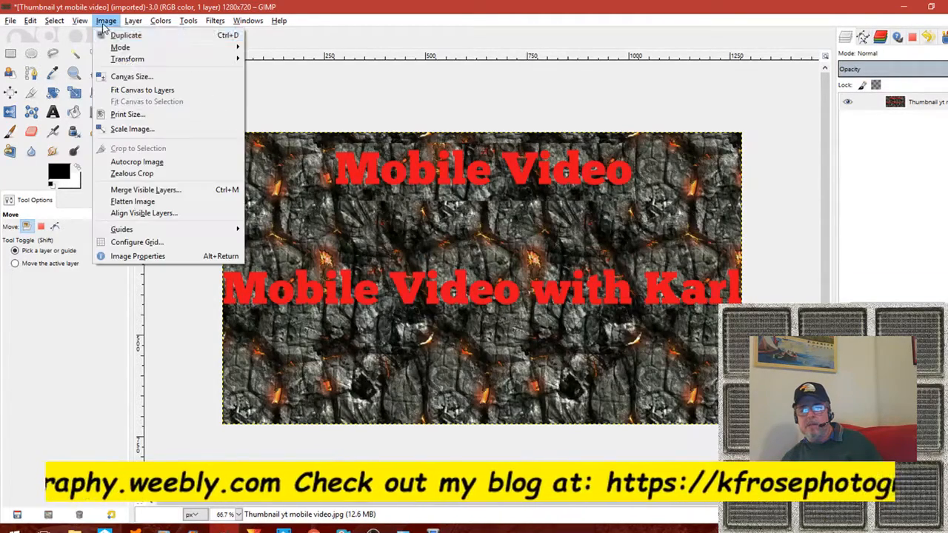
{"action": "left_click", "coordinate": [156, 205]}
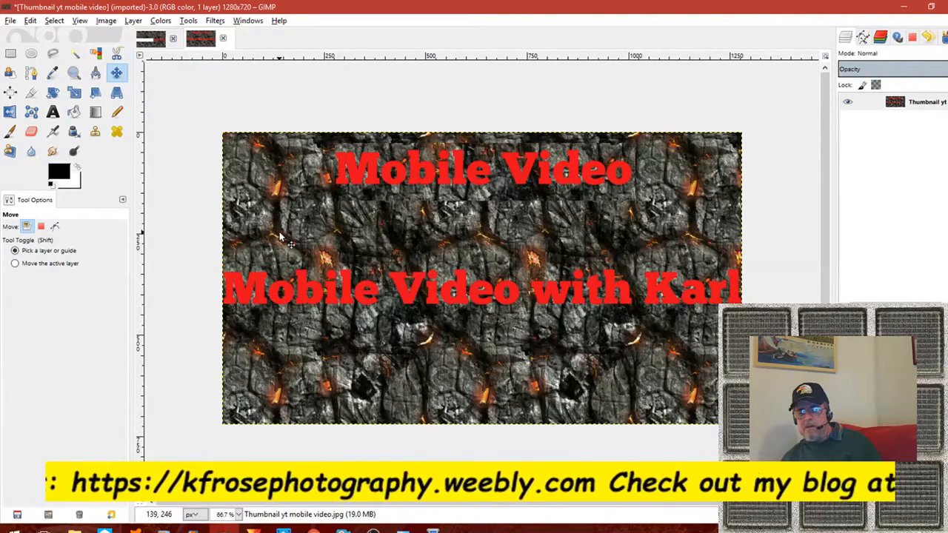
In the first image copy, select about 755 × 174 px of plain rock texture below the white gap and cut it out.
{"action": "left_click", "coordinate": [149, 41]}
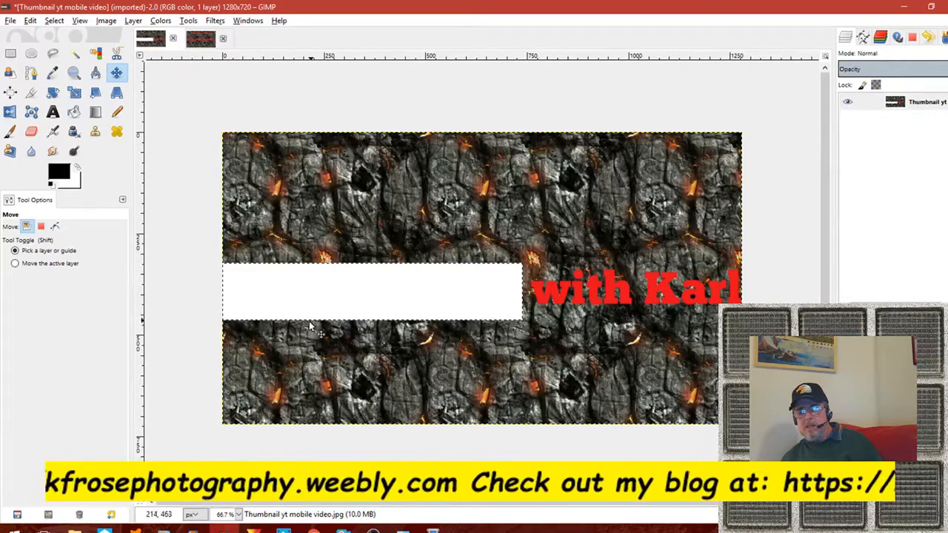
{"action": "left_click", "coordinate": [10, 56]}
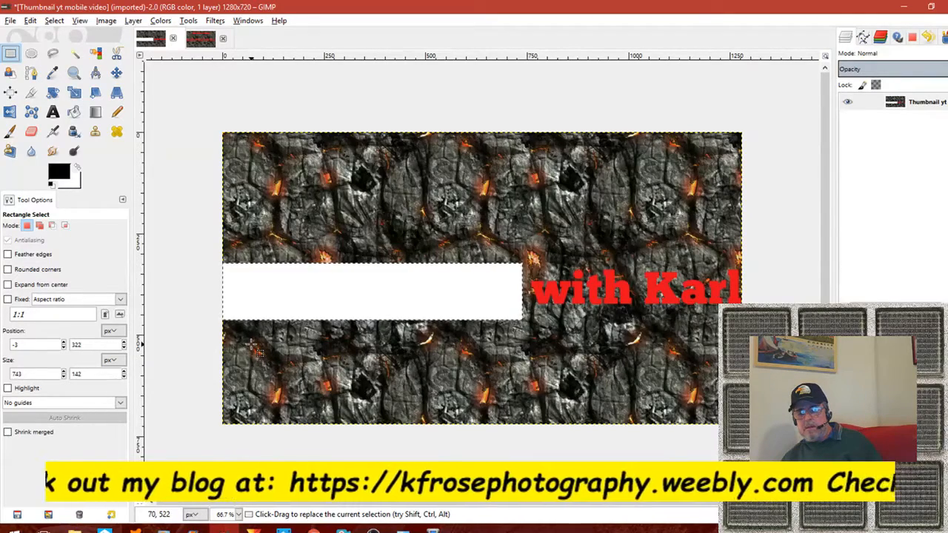
{"action": "left_click_drag", "start_coordinate": [252, 344], "coordinate": [530, 401]}
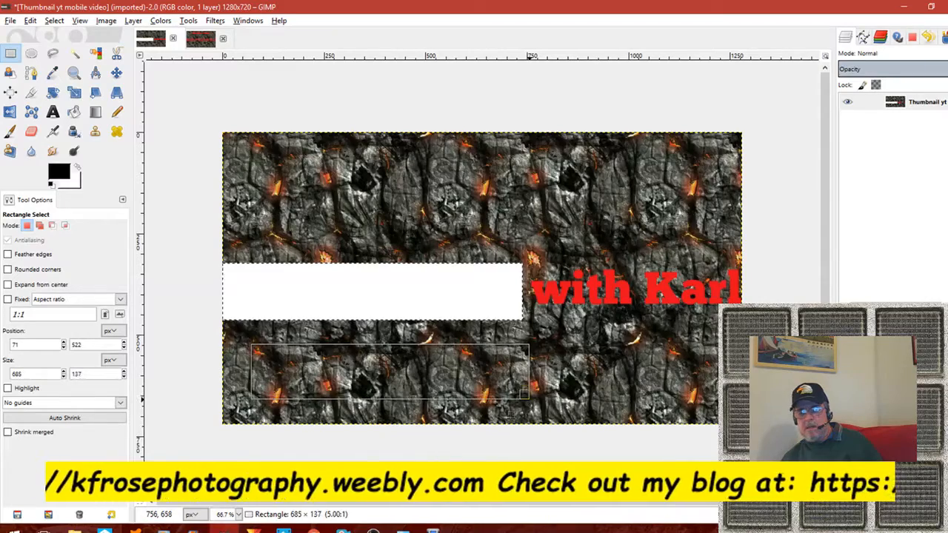
{"action": "left_click_drag", "start_coordinate": [253, 350], "coordinate": [217, 349]}
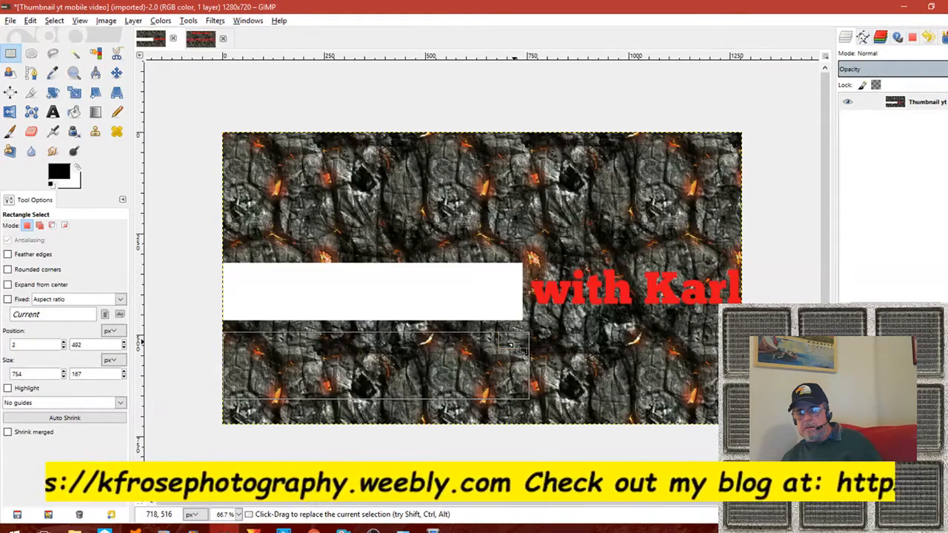
{"action": "left_click_drag", "start_coordinate": [514, 342], "coordinate": [514, 339]}
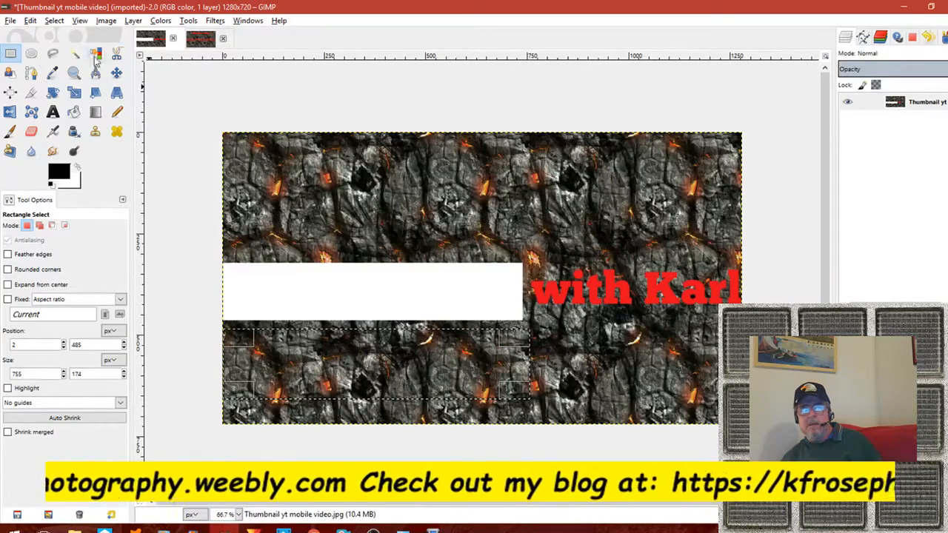
{"action": "left_click", "coordinate": [55, 21]}
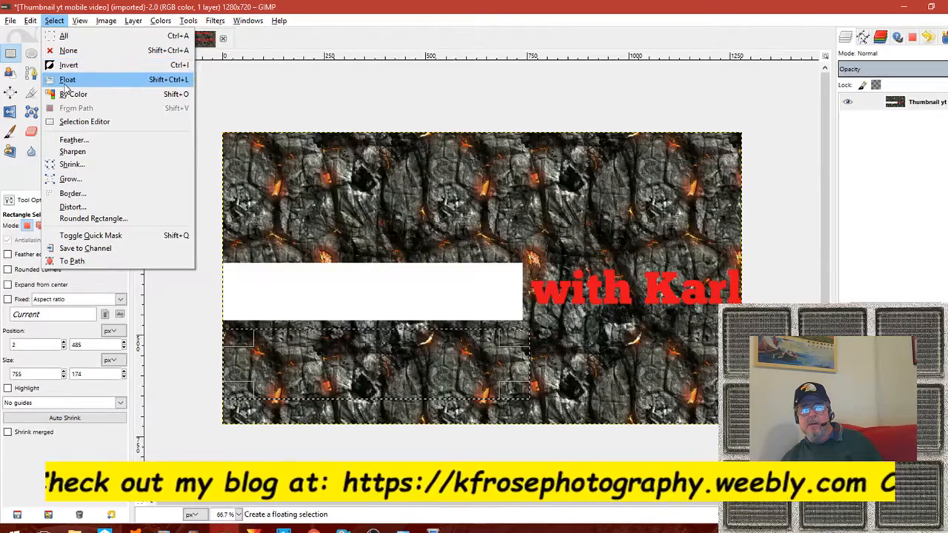
{"action": "mouse_move", "coordinate": [31, 21]}
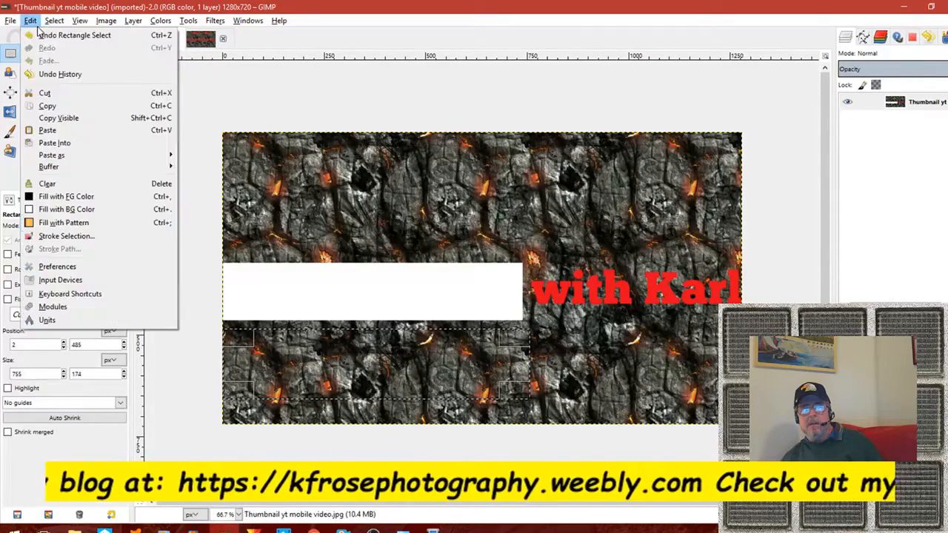
{"action": "left_click", "coordinate": [44, 93]}
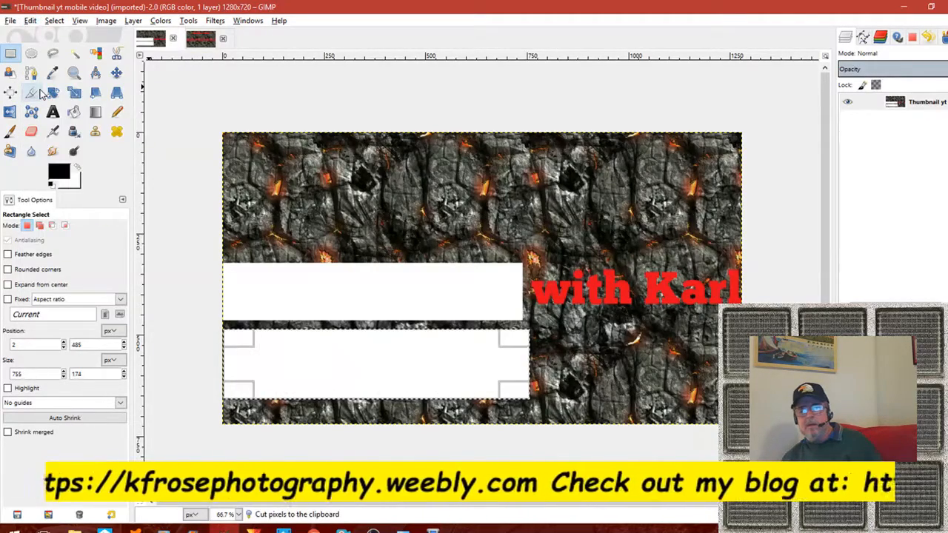
Paste the cut rock texture piece into the second image copy, over the middle text line.
{"action": "left_click", "coordinate": [198, 40]}
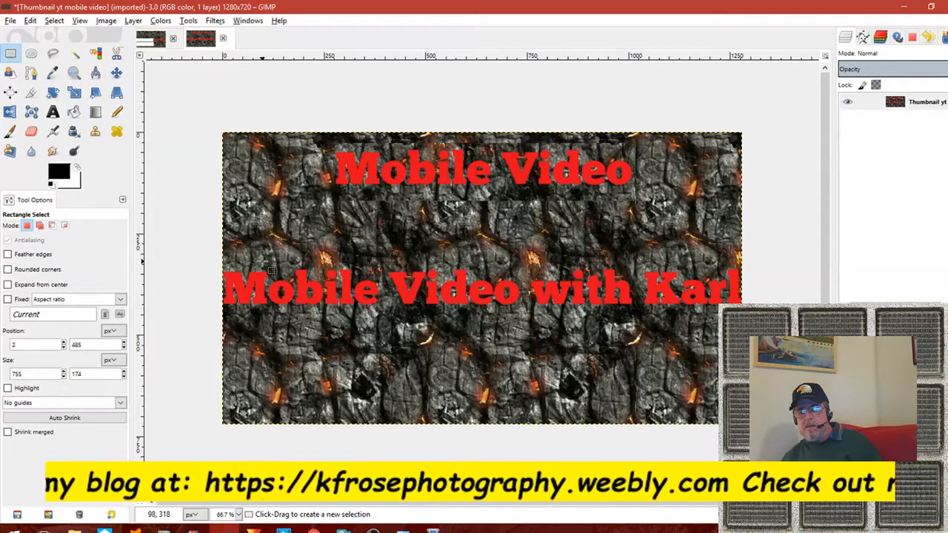
{"action": "right_click", "coordinate": [268, 270]}
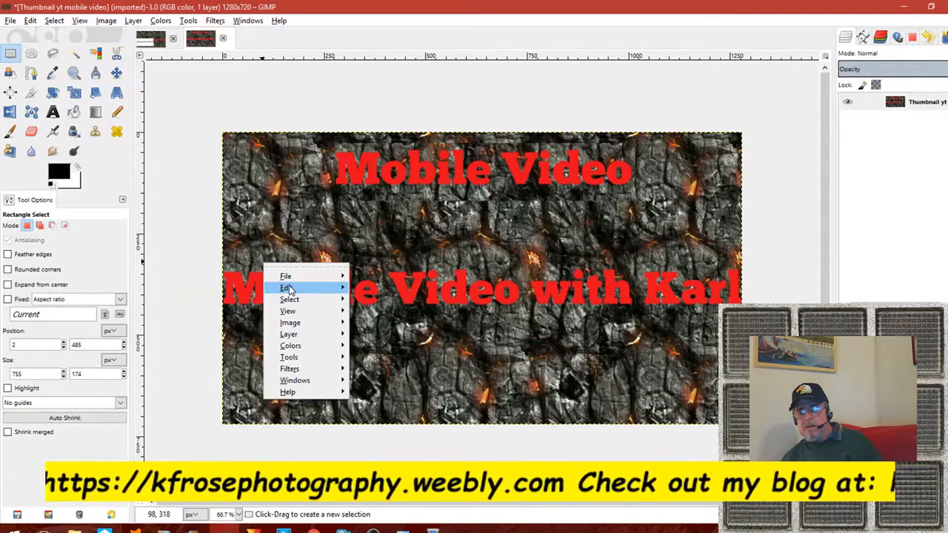
{"action": "mouse_move", "coordinate": [289, 289]}
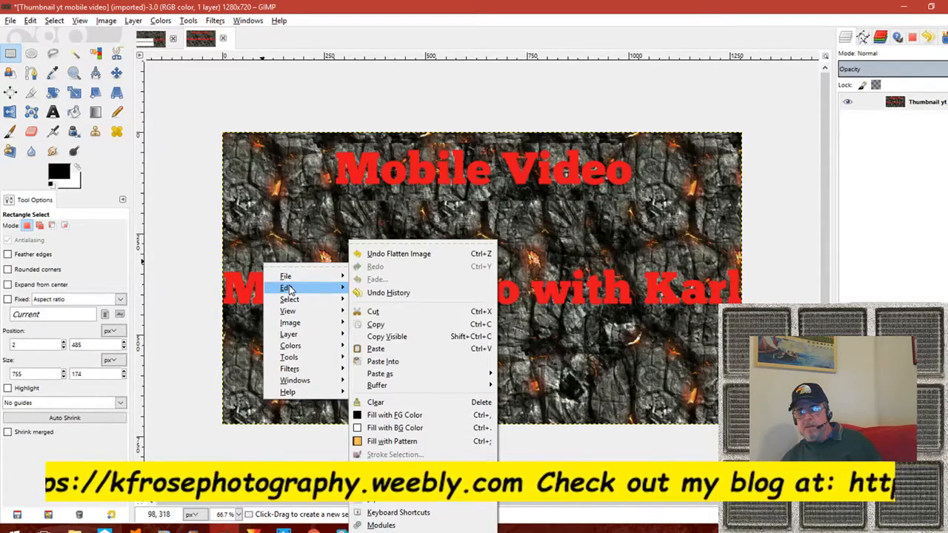
{"action": "left_click", "coordinate": [377, 349]}
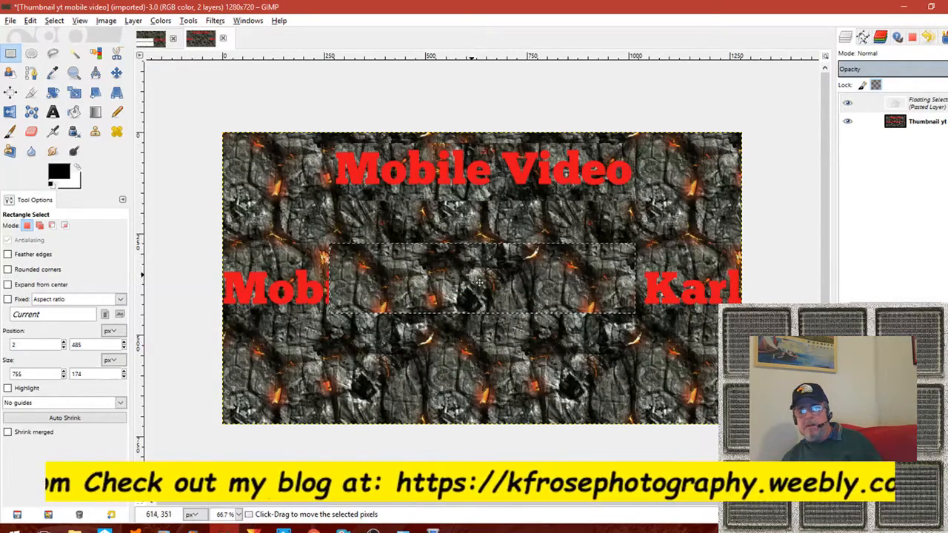
Move the pasted rock texture over the old "Mobile Video" text at the image's left edge, and merge it into a single flattened layer.
{"action": "left_click_drag", "start_coordinate": [479, 283], "coordinate": [371, 297]}
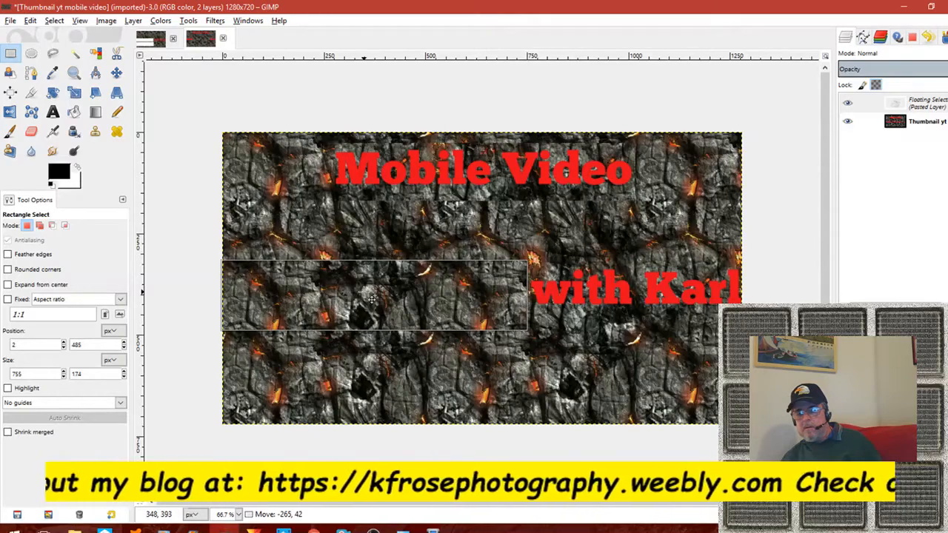
{"action": "left_click_drag", "start_coordinate": [371, 297], "coordinate": [371, 297]}
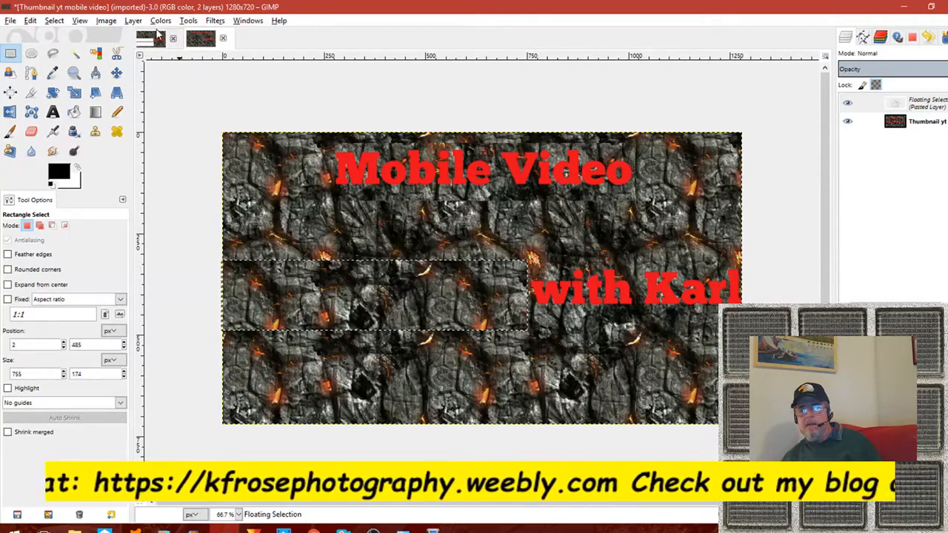
{"action": "left_click", "coordinate": [106, 20]}
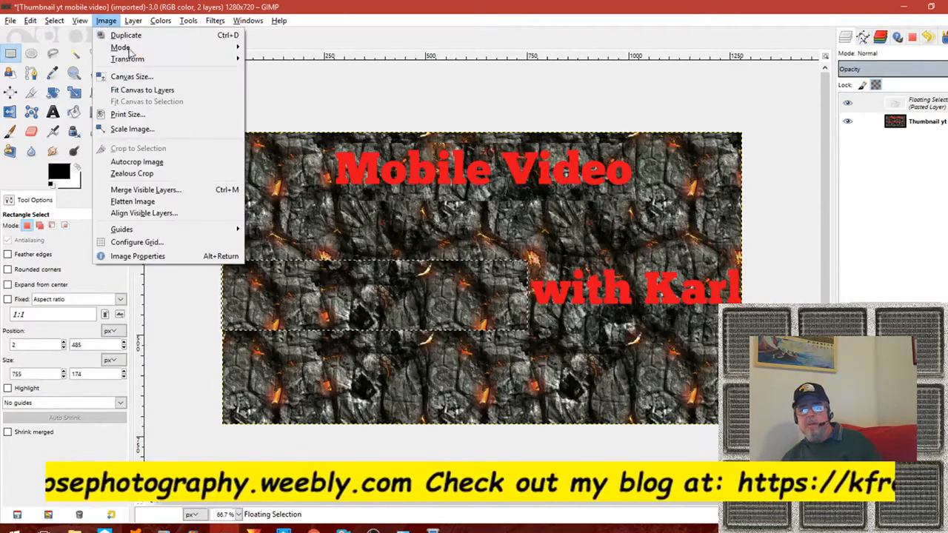
{"action": "left_click", "coordinate": [137, 190]}
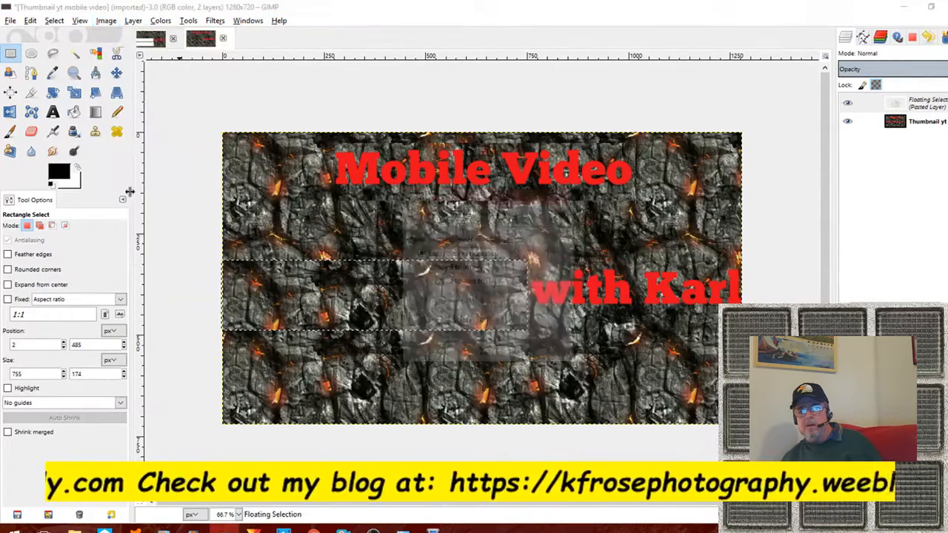
{"action": "left_click", "coordinate": [488, 351]}
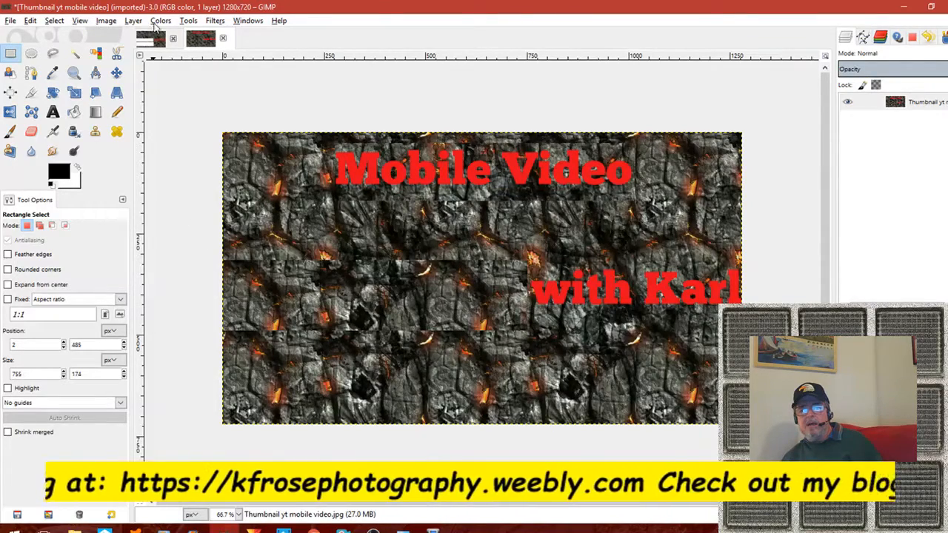
{"action": "left_click", "coordinate": [106, 21]}
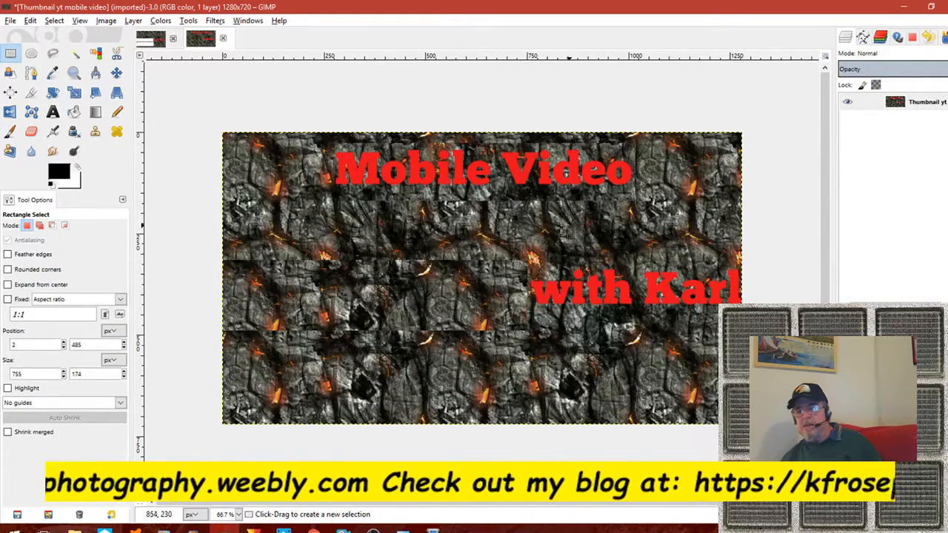
In the first image copy, select about 524 × 108 px around the red presenter-name text beside the white gap and cut it out.
{"action": "left_click", "coordinate": [148, 39]}
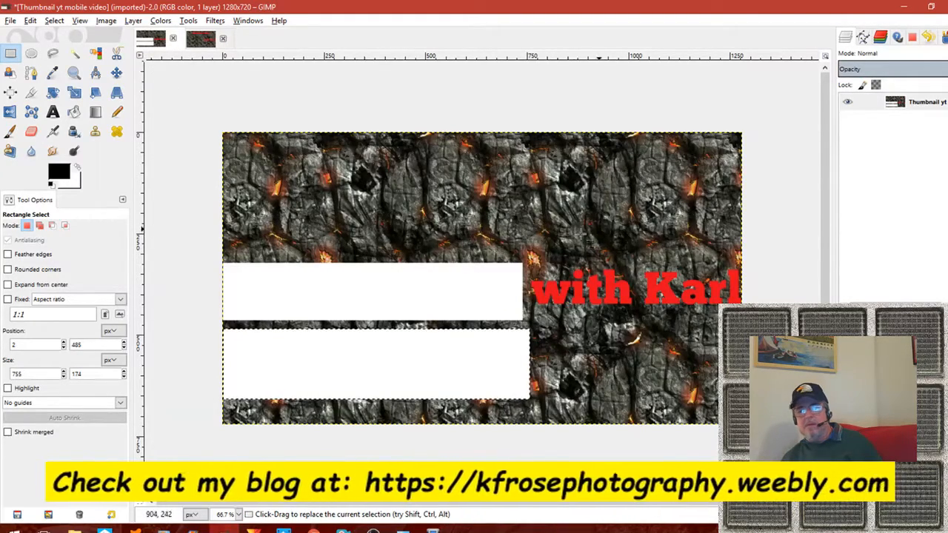
{"action": "left_click", "coordinate": [13, 55]}
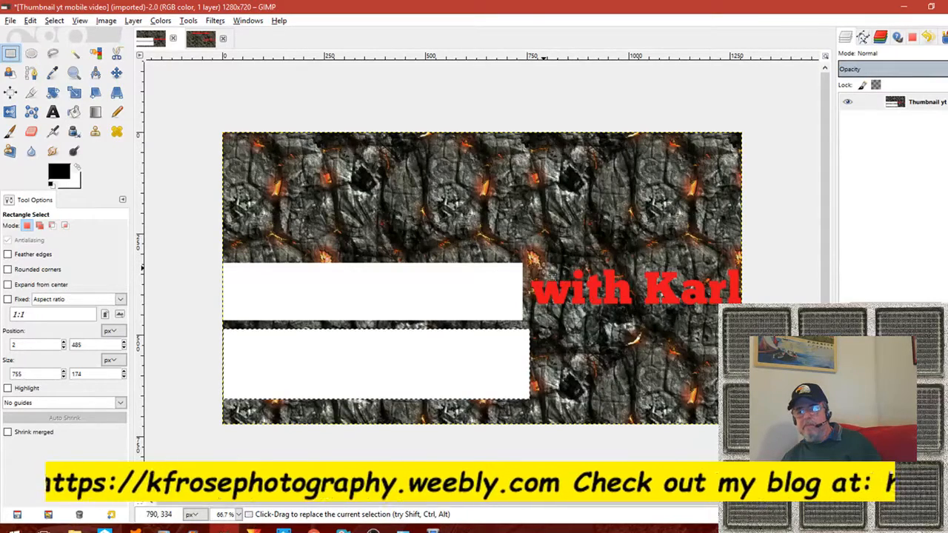
{"action": "left_click_drag", "start_coordinate": [541, 270], "coordinate": [748, 311]}
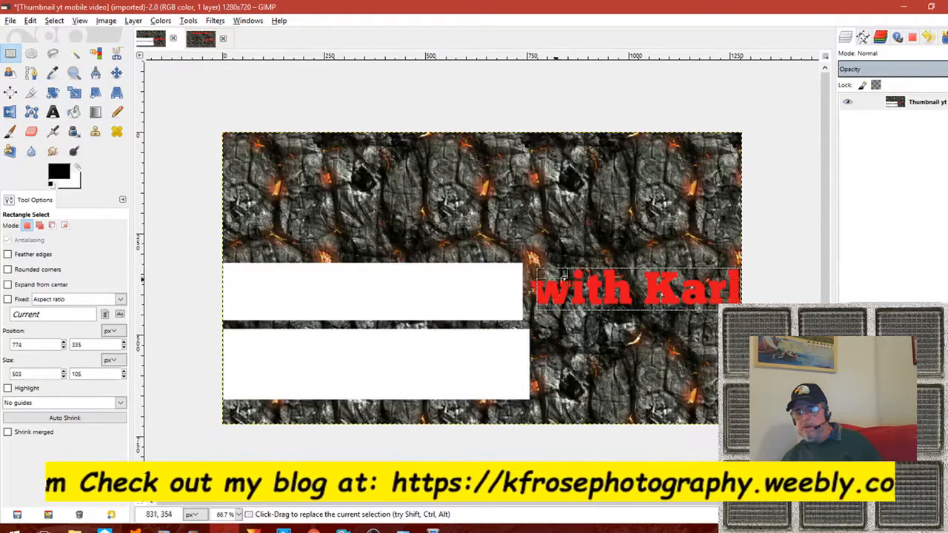
{"action": "left_click_drag", "start_coordinate": [562, 275], "coordinate": [552, 276]}
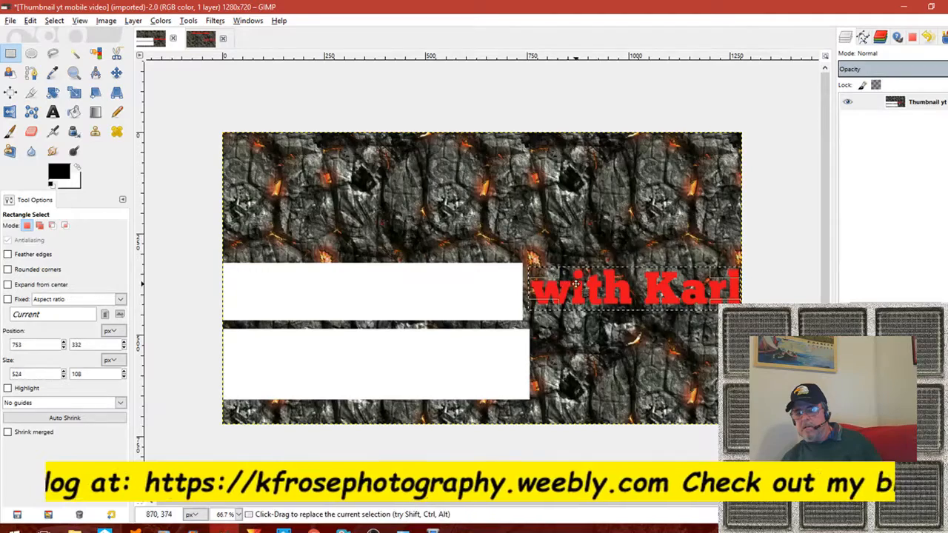
{"action": "left_click", "coordinate": [55, 20]}
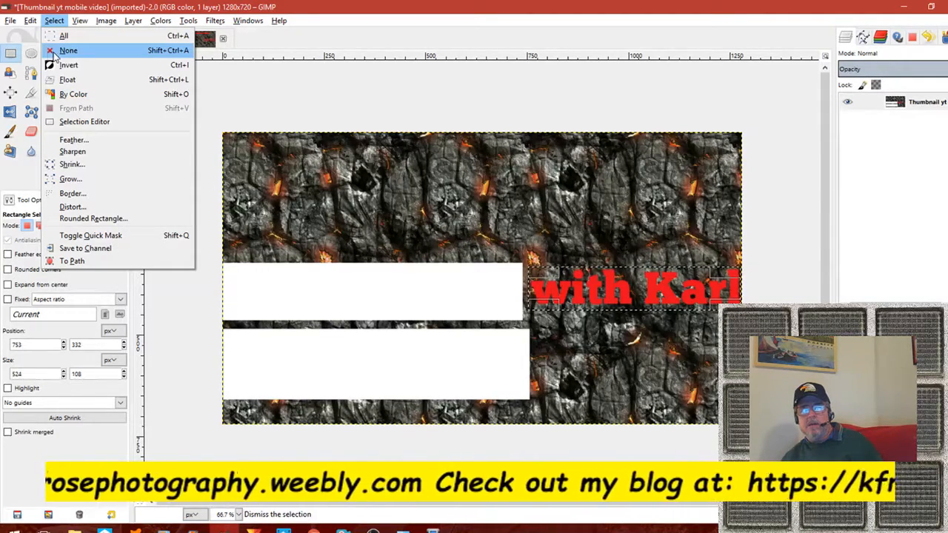
{"action": "mouse_move", "coordinate": [30, 21]}
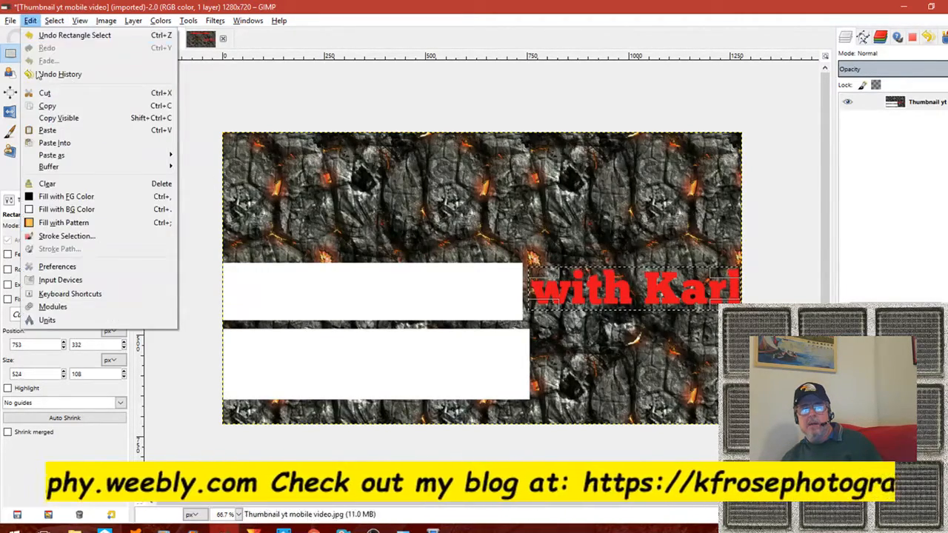
{"action": "left_click", "coordinate": [43, 95]}
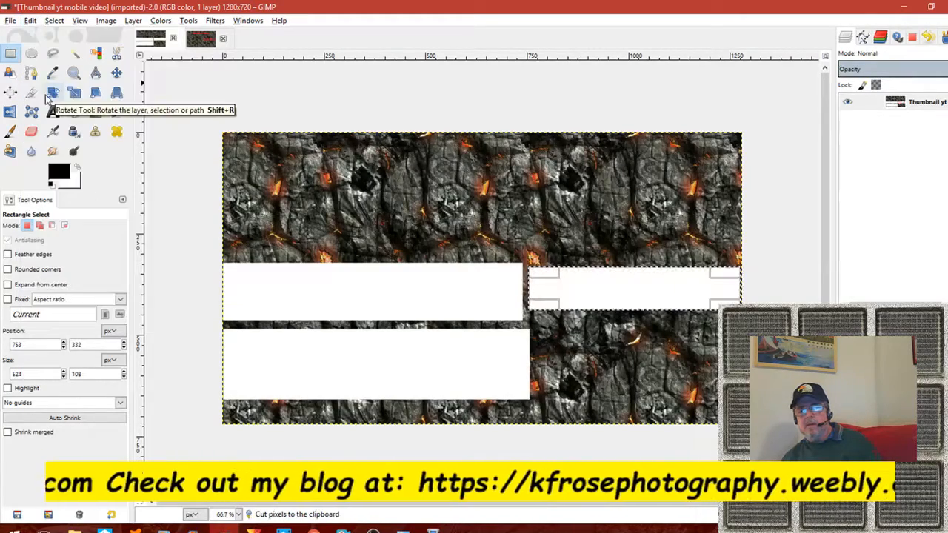
Paste the cut presenter-name text into the second image copy and move it just below "Mobile Video", towards the image's right edge.
{"action": "left_click", "coordinate": [203, 39]}
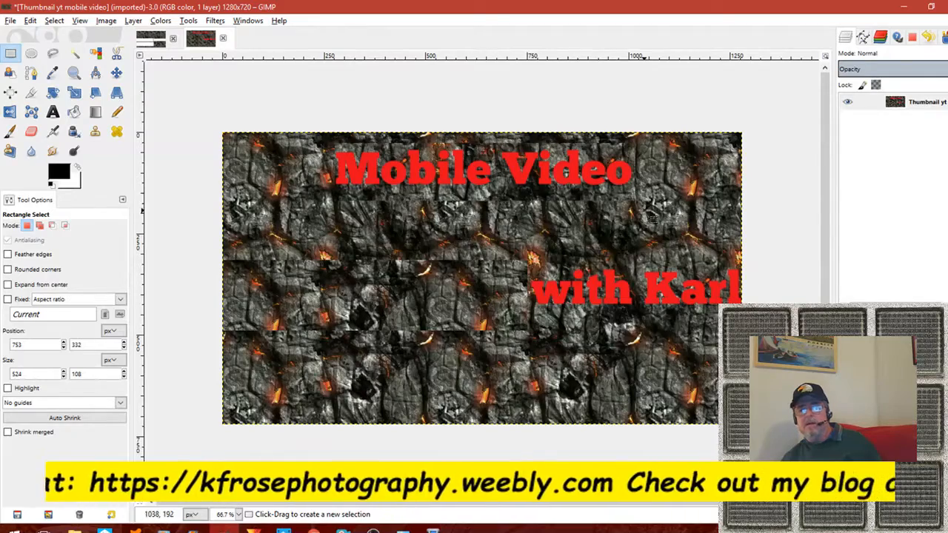
{"action": "right_click", "coordinate": [597, 217]}
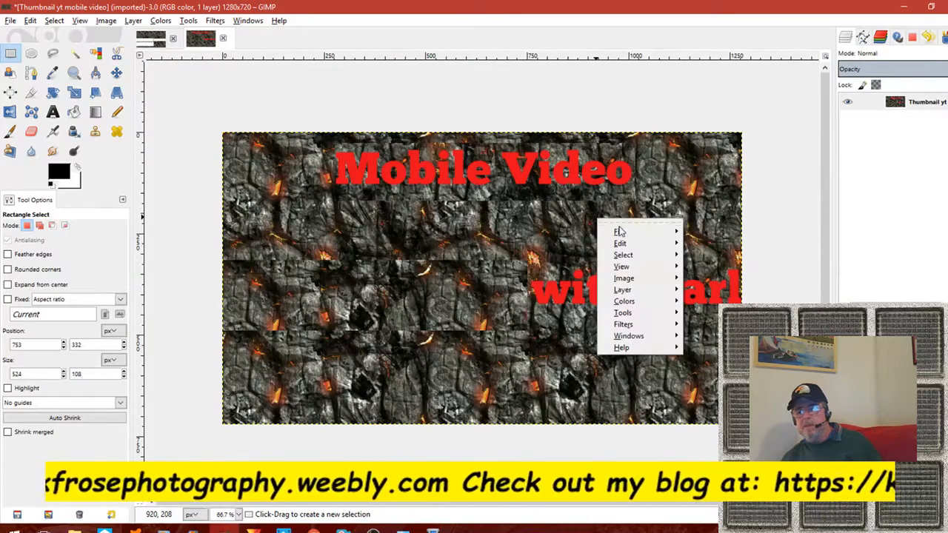
{"action": "mouse_move", "coordinate": [636, 245]}
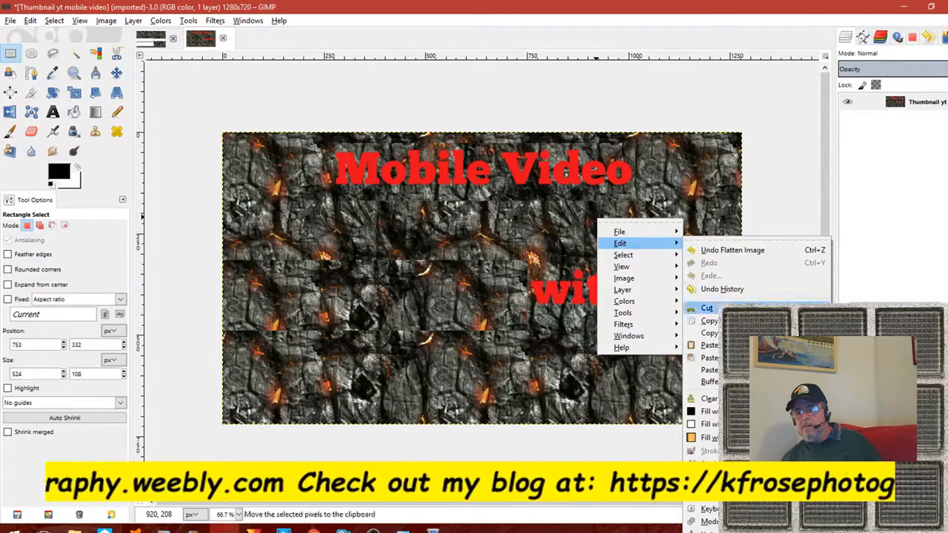
{"action": "left_click", "coordinate": [709, 345]}
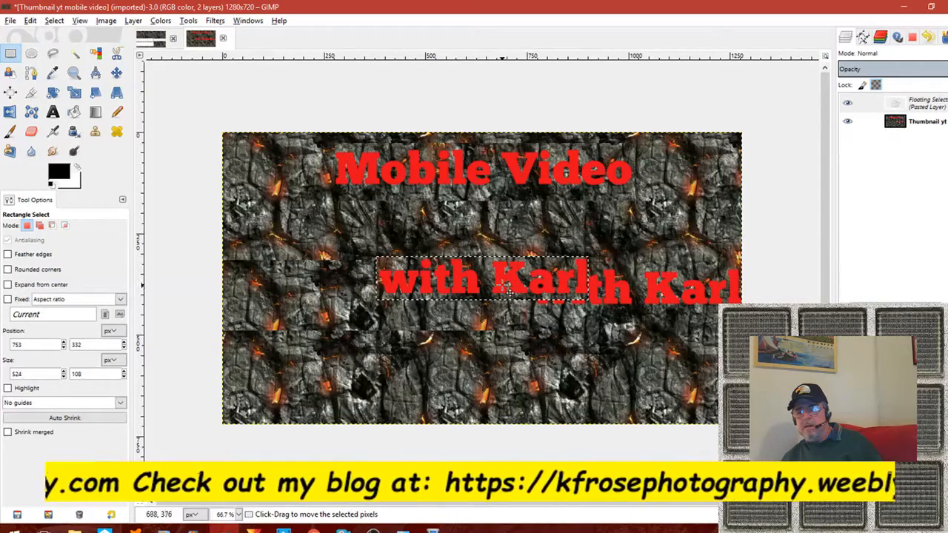
{"action": "left_click", "coordinate": [116, 73]}
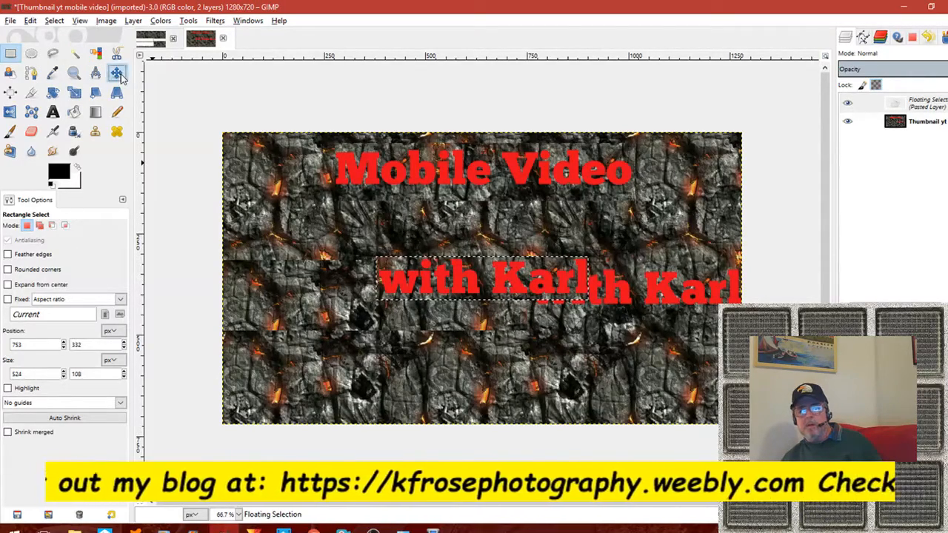
{"action": "left_click_drag", "start_coordinate": [443, 269], "coordinate": [583, 208]}
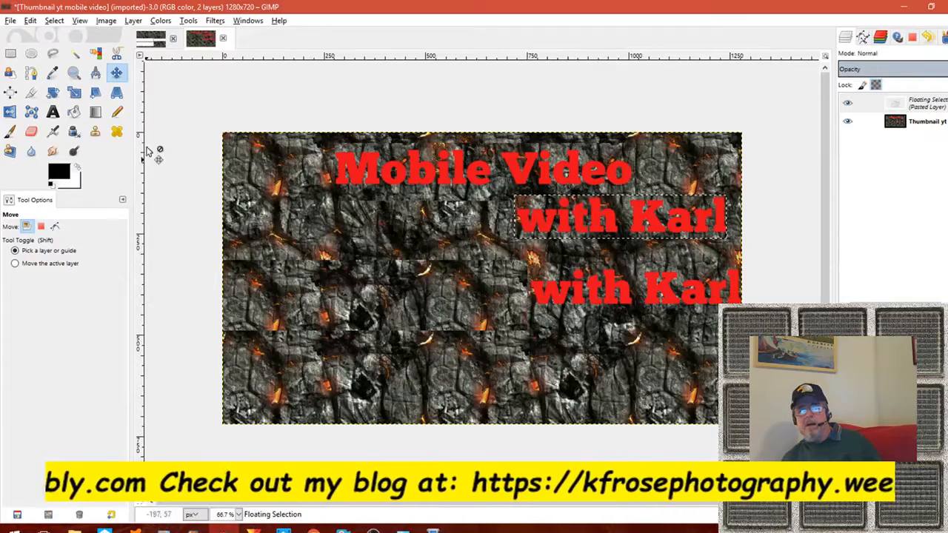
Merge the pasted presenter-name text with the visible layers using Expanded as necessary, and flatten the second image.
{"action": "left_click", "coordinate": [106, 23]}
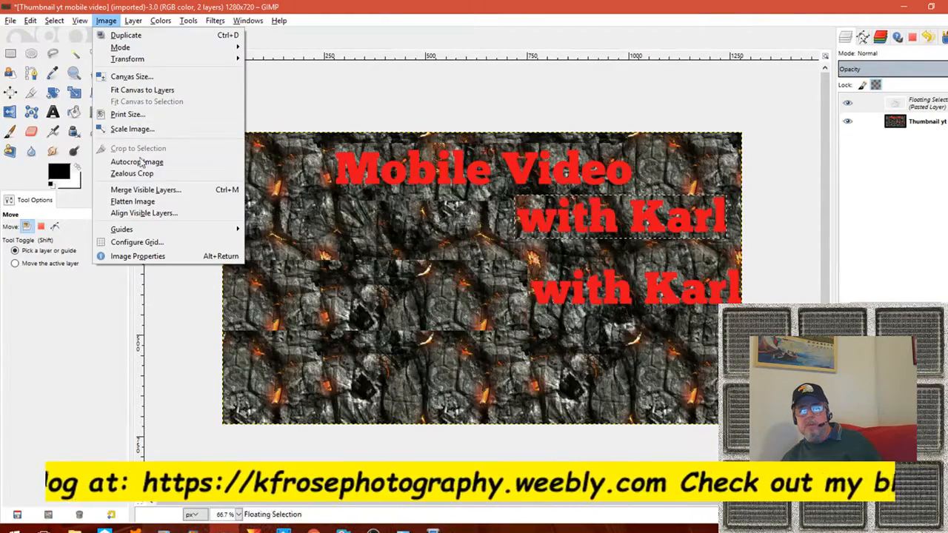
{"action": "left_click", "coordinate": [145, 191]}
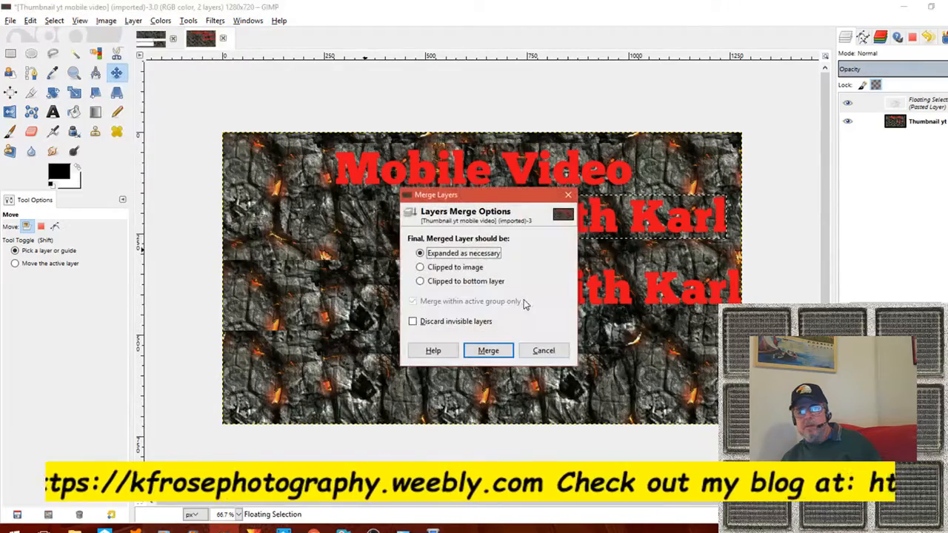
{"action": "left_click", "coordinate": [489, 351]}
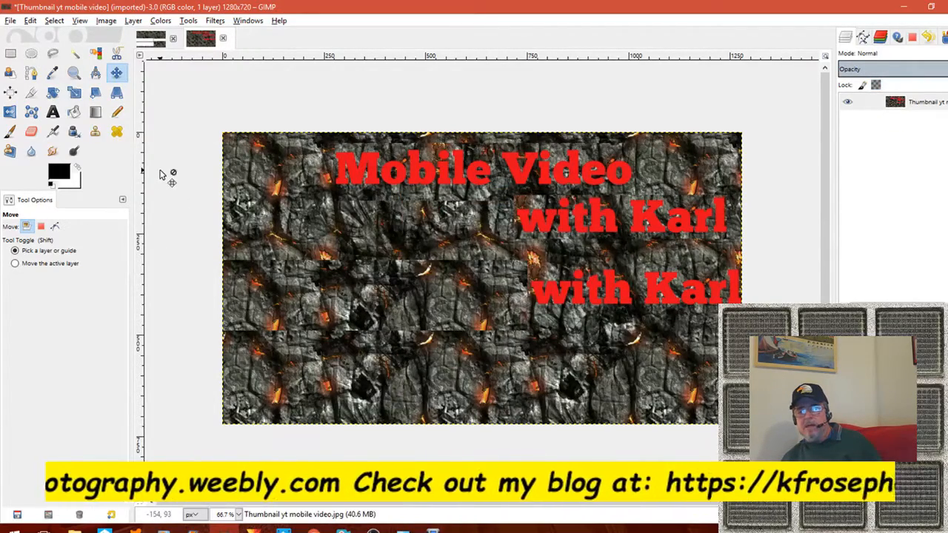
{"action": "left_click", "coordinate": [105, 21]}
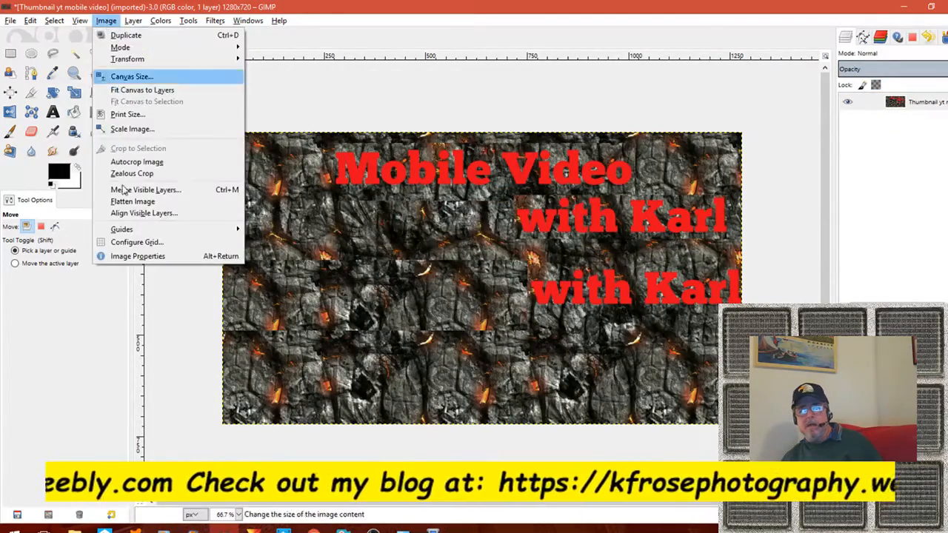
{"action": "left_click", "coordinate": [137, 204]}
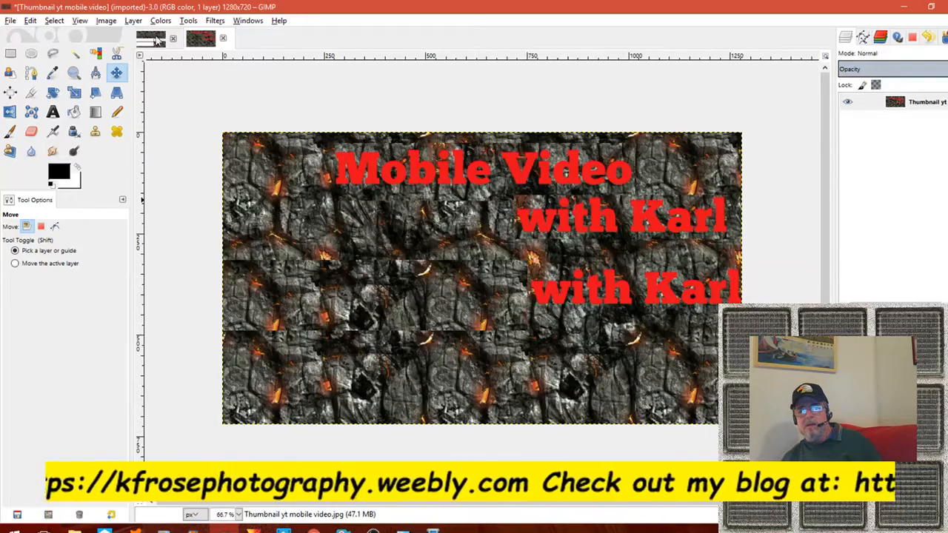
Switch back to the first image copy.
{"action": "left_click", "coordinate": [157, 41]}
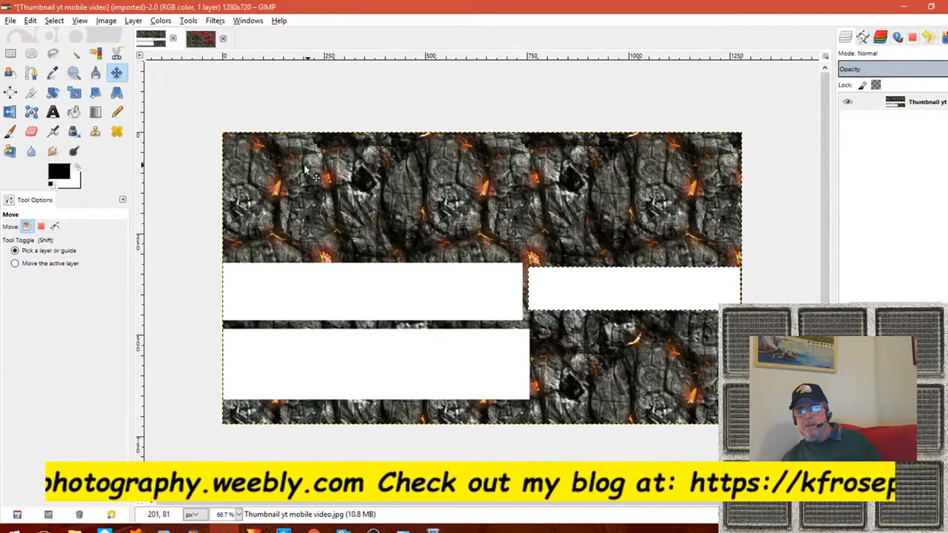